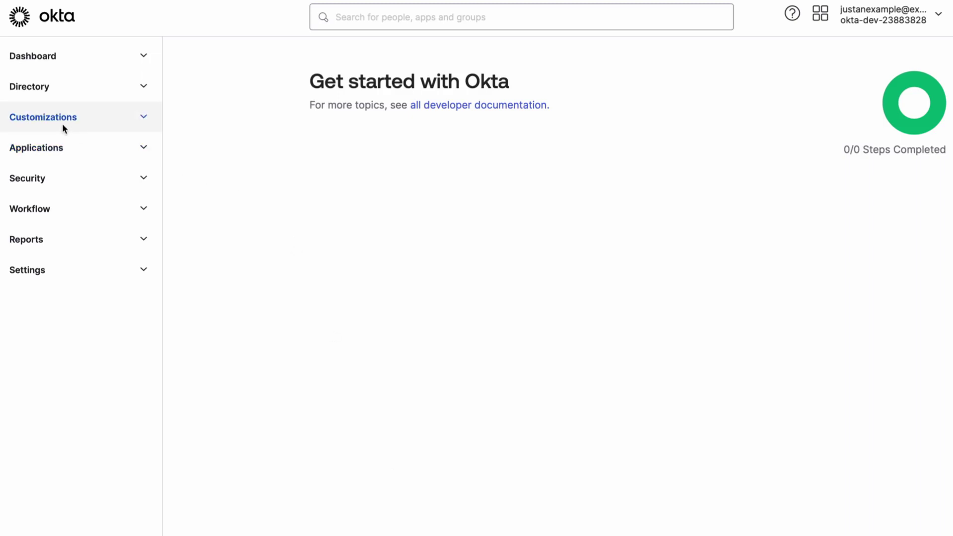
Go to Customizations > Branding in the left sidebar.
click(34, 121)
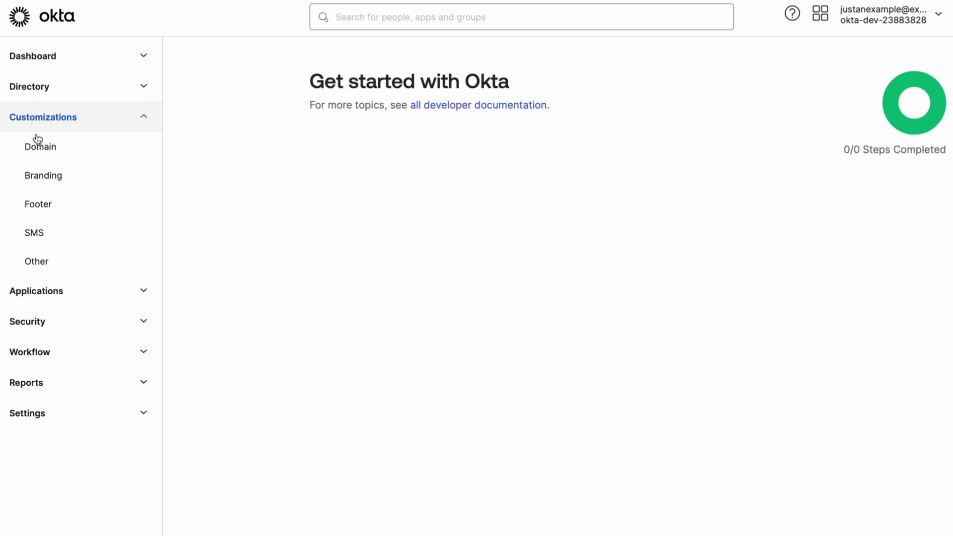
click(44, 176)
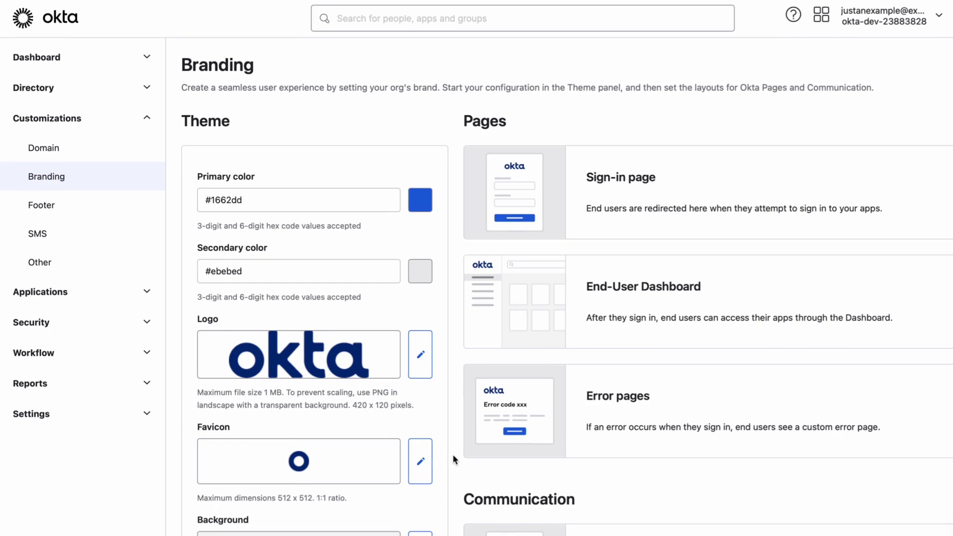
scroll(760, 469, down, 2)
scroll(759, 469, down, 3)
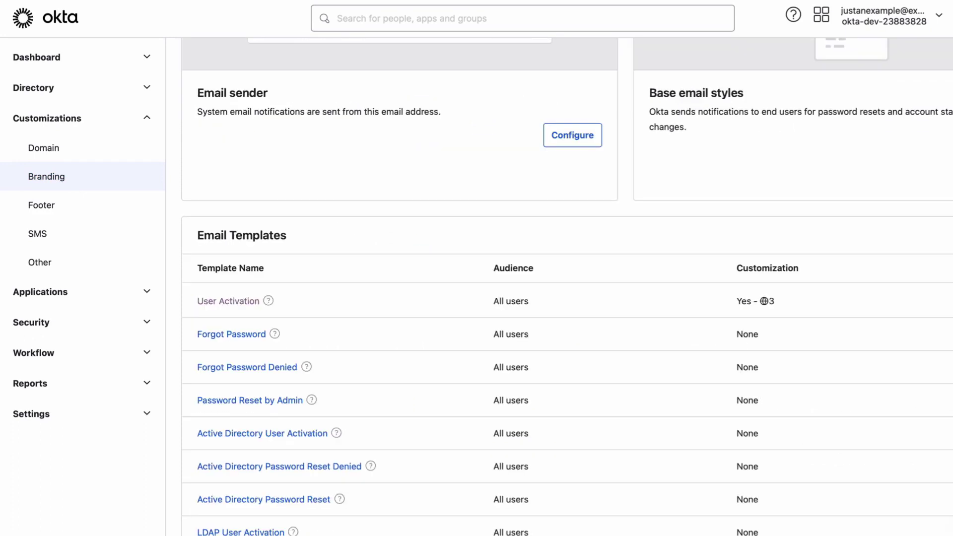
scroll(464, 255, down, 1)
scroll(463, 255, up, 1)
scroll(464, 256, up, 1)
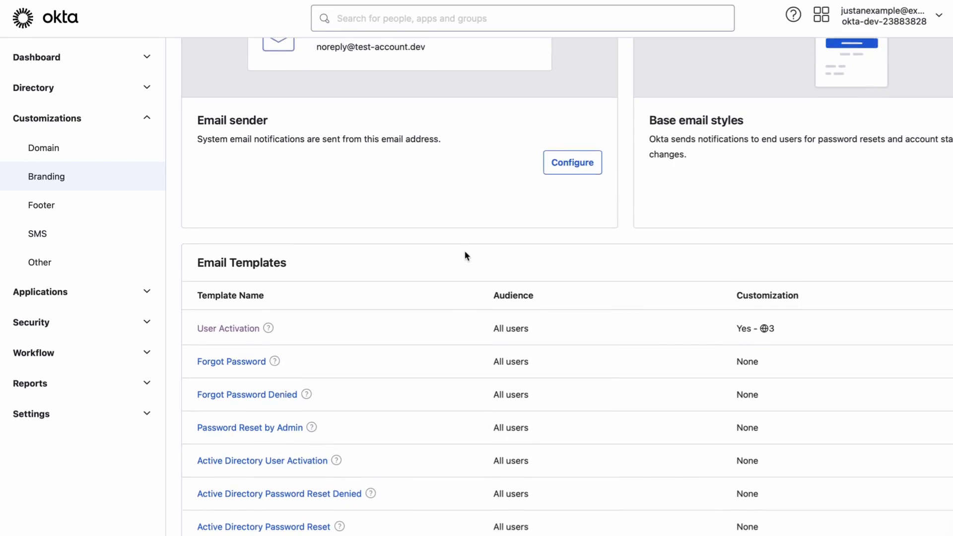
scroll(464, 255, down, 1)
Open the User Activation template from the Email Templates list.
click(224, 295)
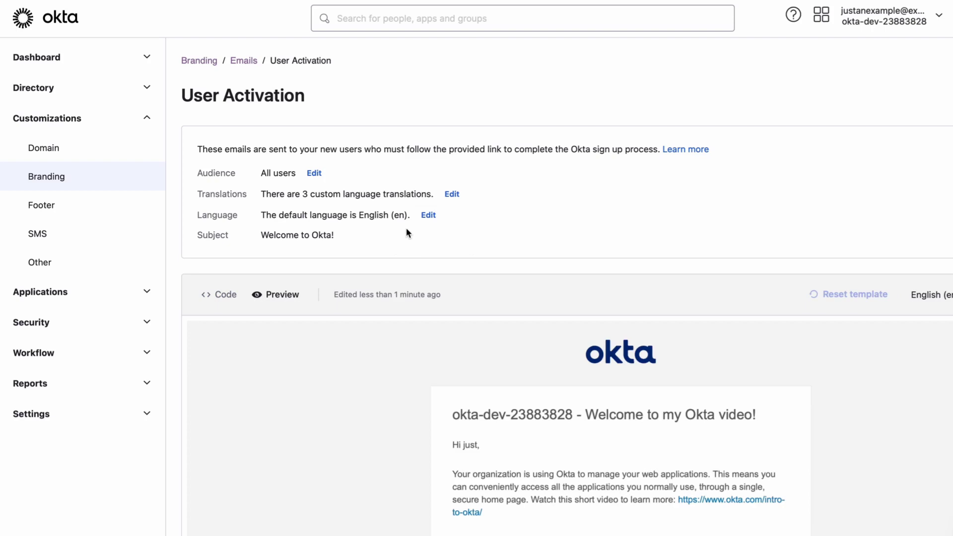
Show the User Activation translations list, cancelling the 'Reset all customized templates' prompt.
click(452, 193)
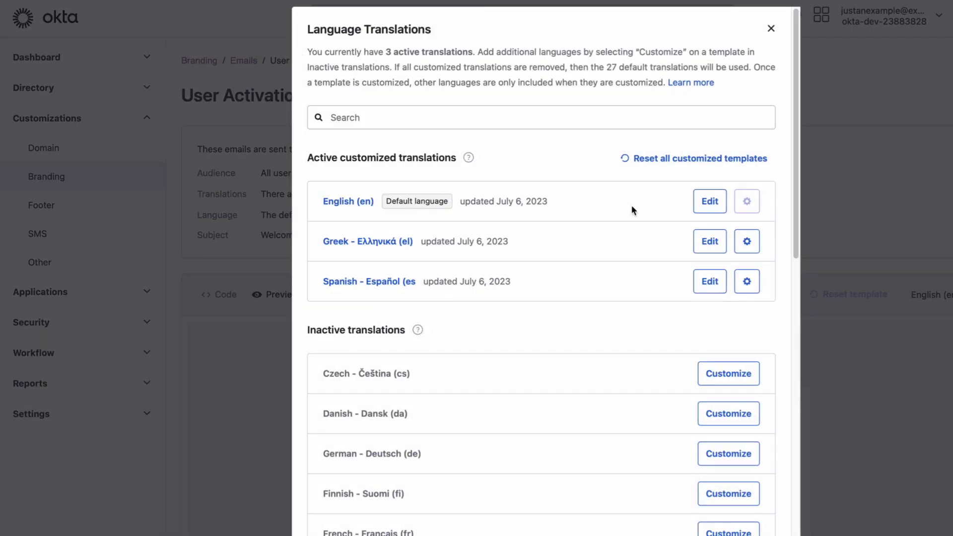
click(689, 158)
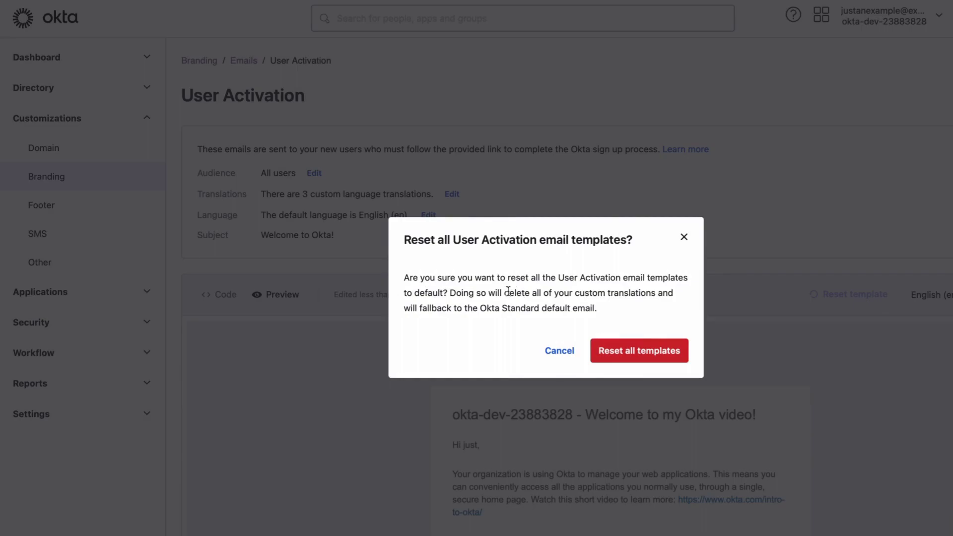
click(555, 352)
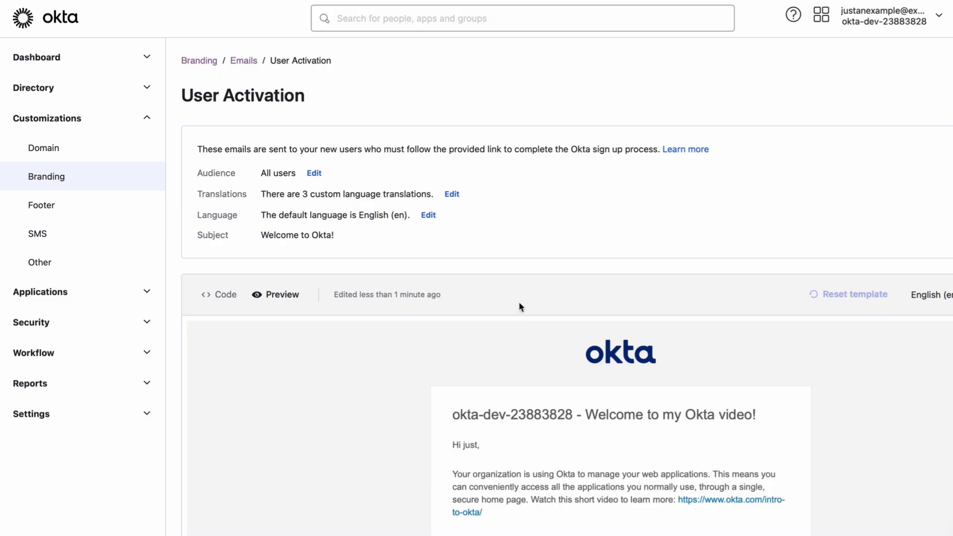
click(448, 195)
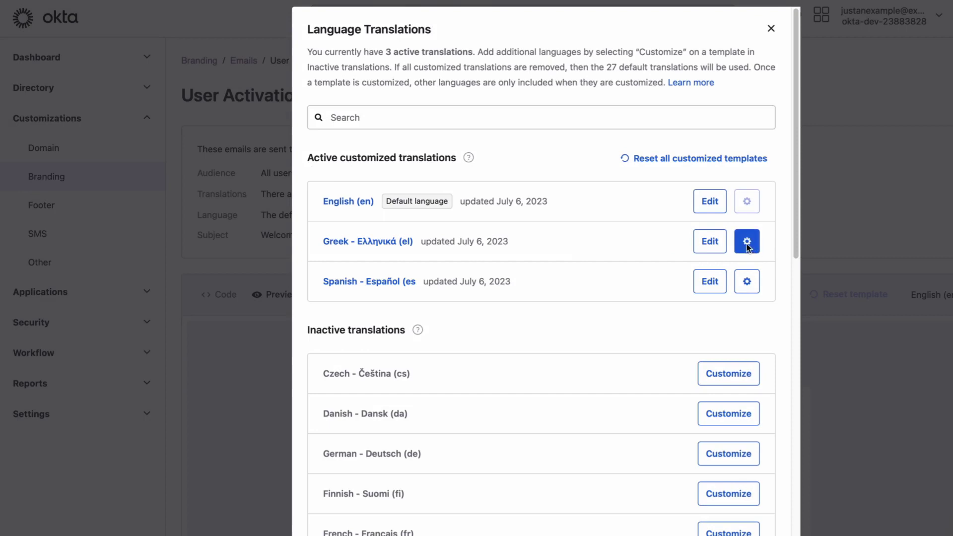
Reset the Greek translation to its default template and reopen the translations list.
click(748, 245)
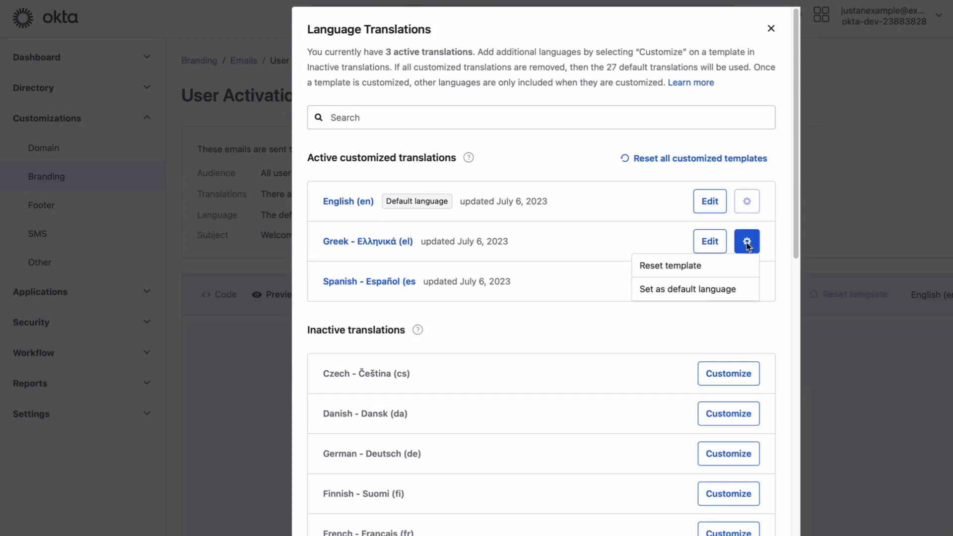
click(671, 268)
click(644, 360)
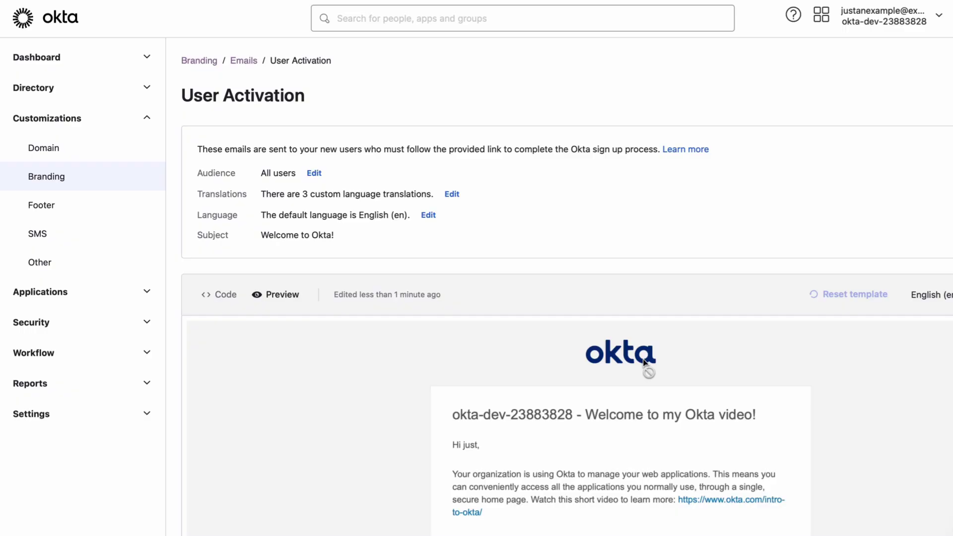
click(452, 194)
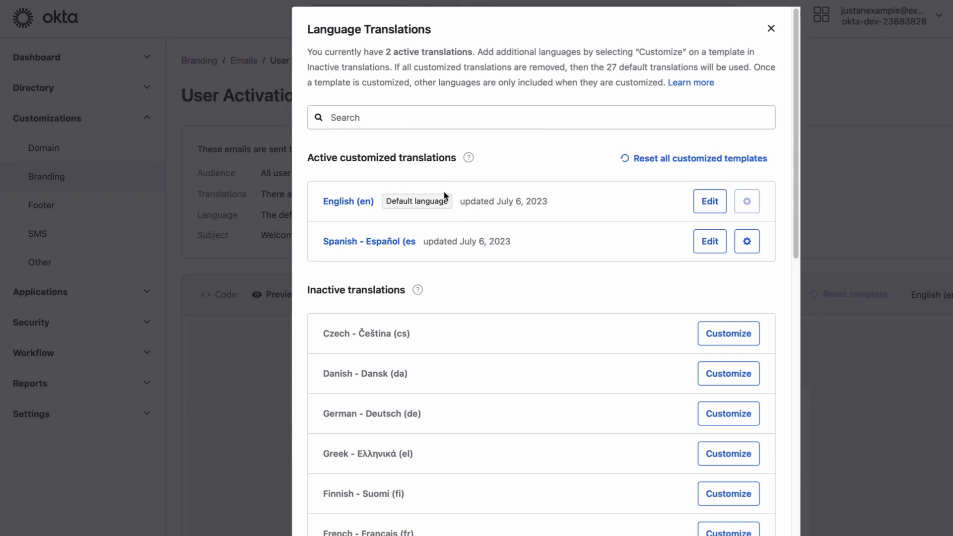
mouse_move(747, 201)
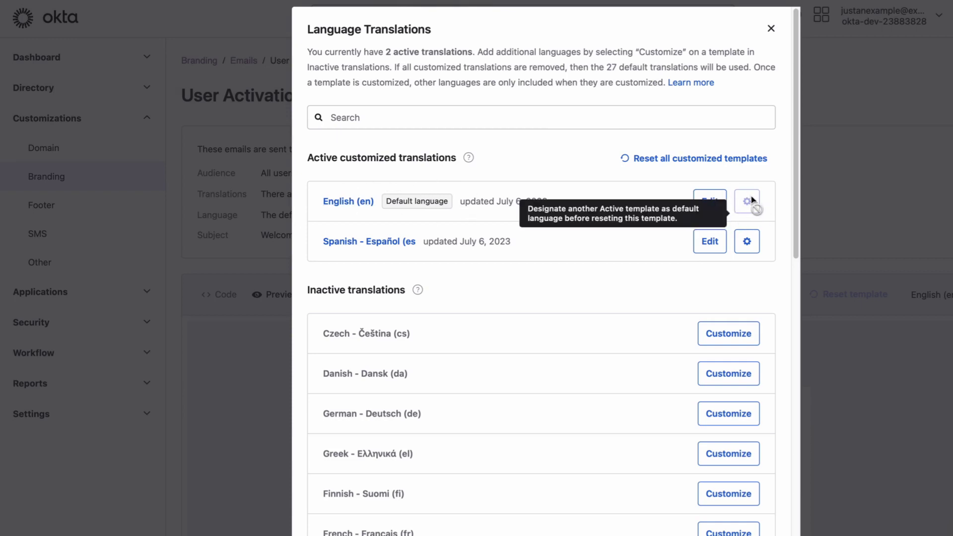
Make Spanish the default language for the User Activation email.
click(747, 241)
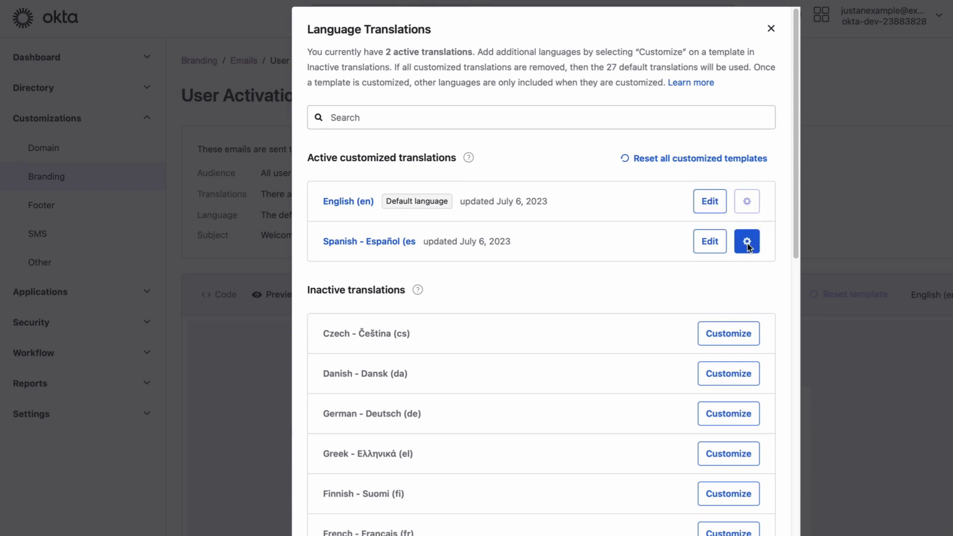
click(748, 241)
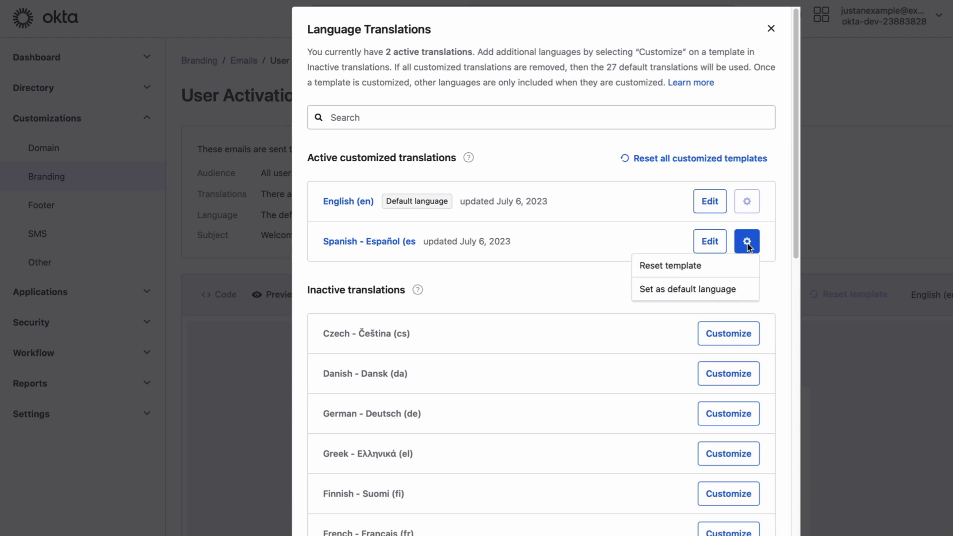
click(680, 291)
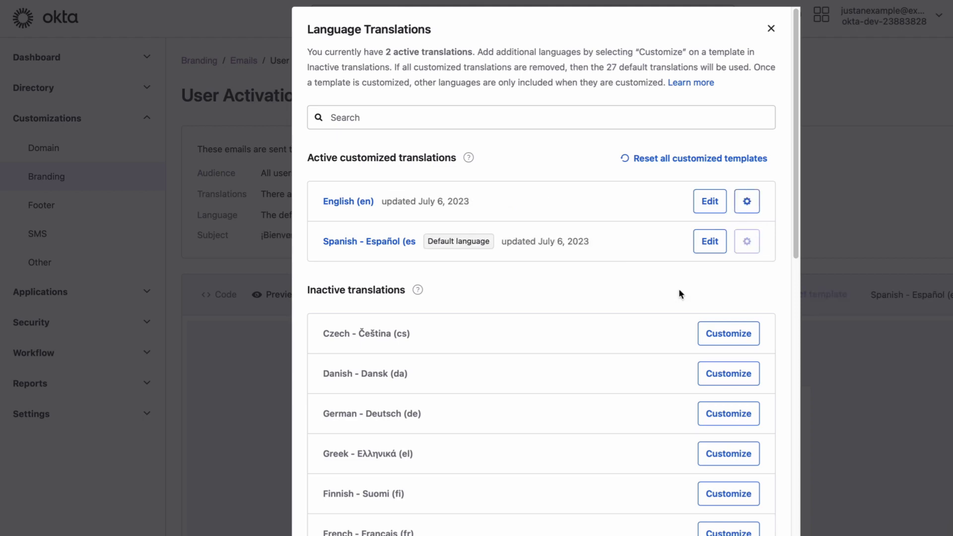
Reset the English translation to its default template.
click(747, 201)
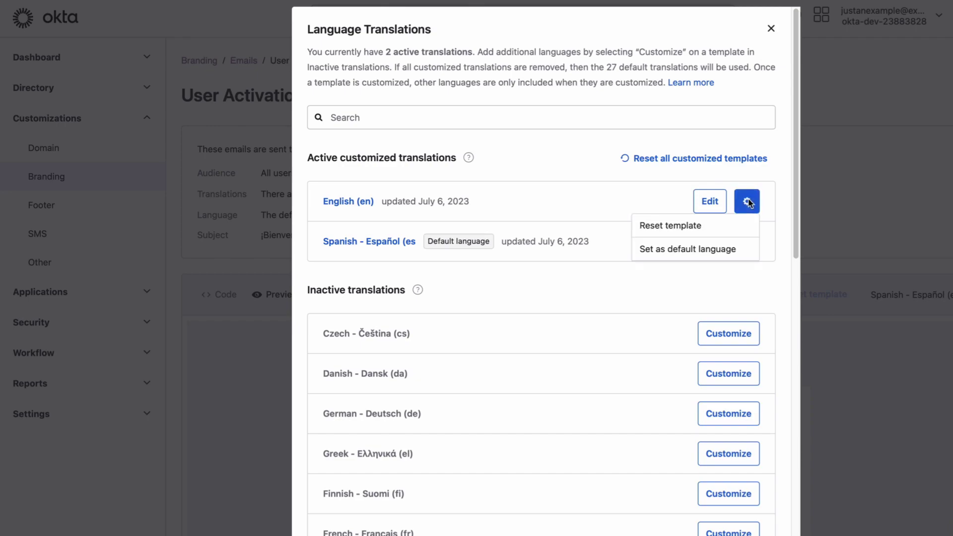
click(669, 226)
click(635, 348)
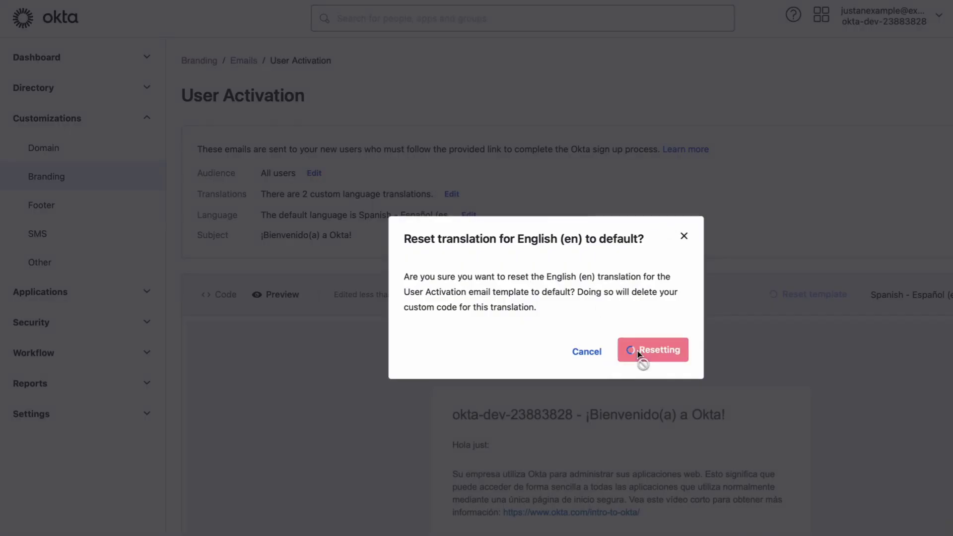